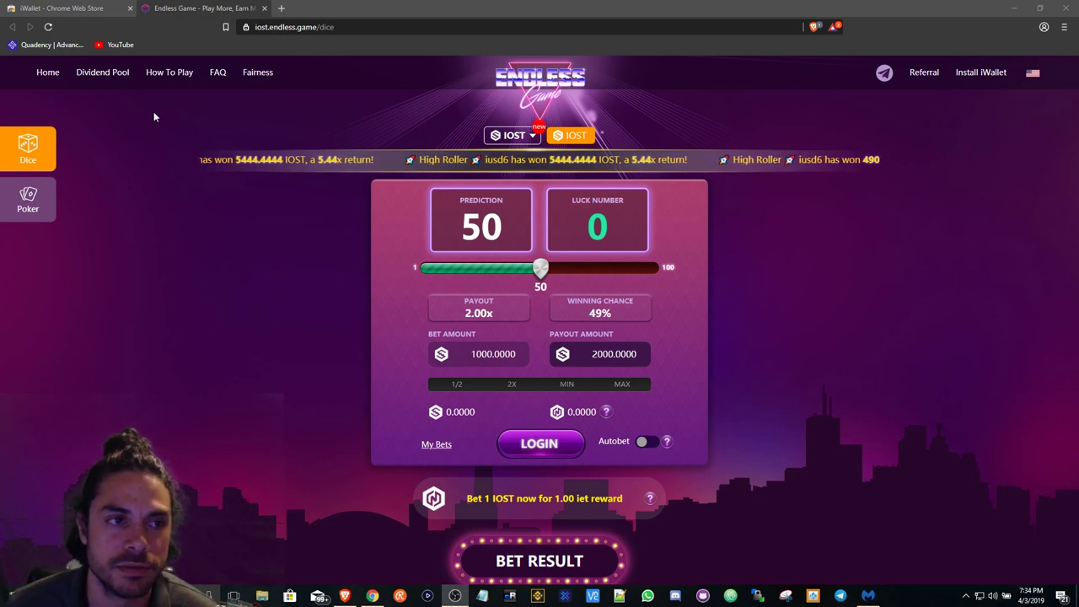
- View Endless Game's Dividend Pool page, then return to the iWallet Chrome Web Store tab
left_click(102, 73)
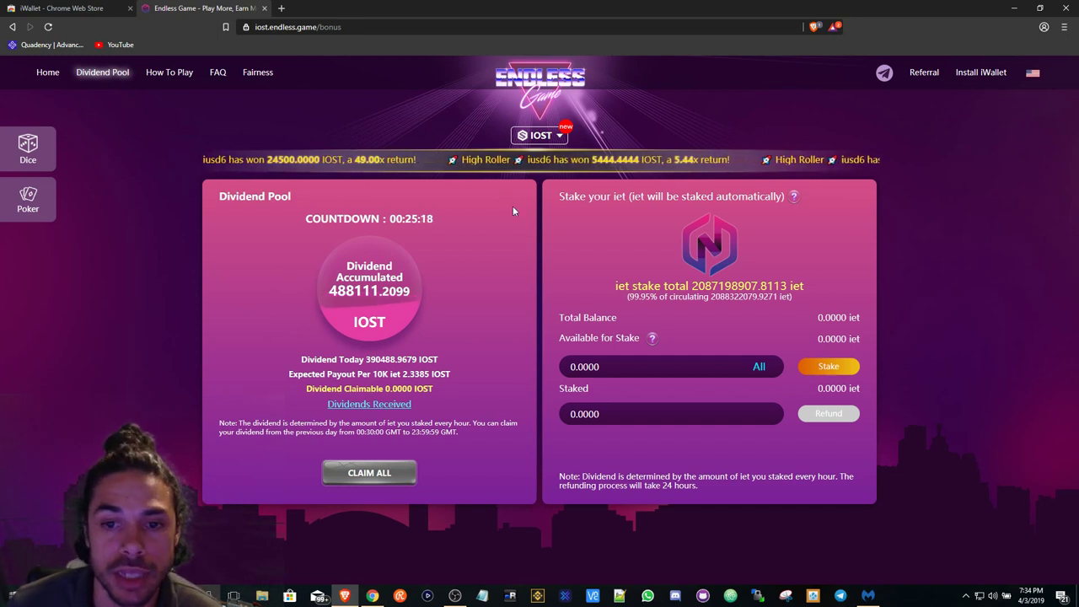
left_click(67, 10)
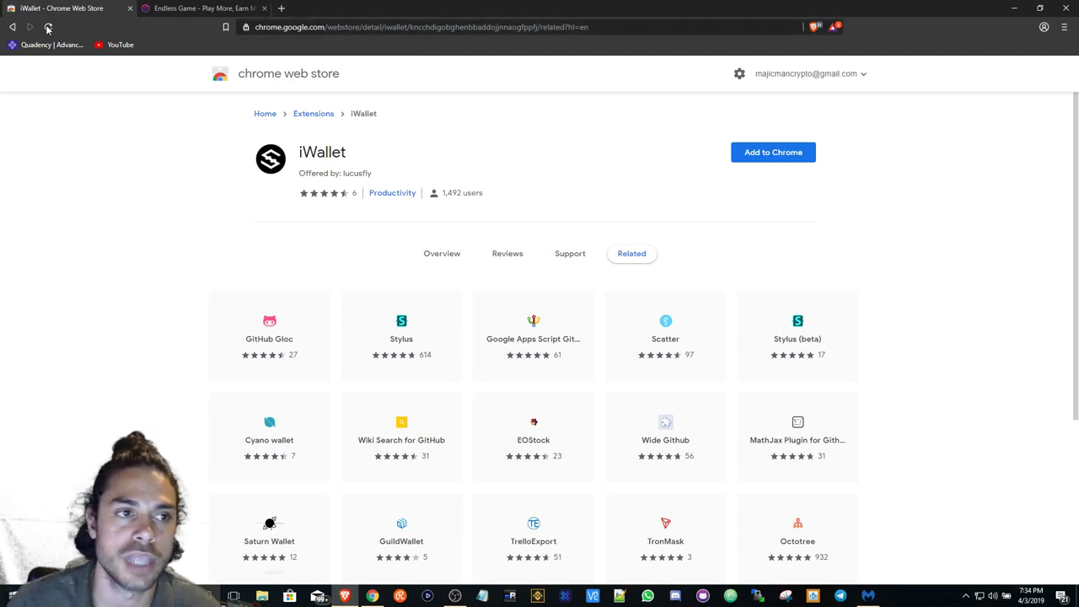
- Go back to the Google search results and open the iWallet extension's store page
left_click(12, 26)
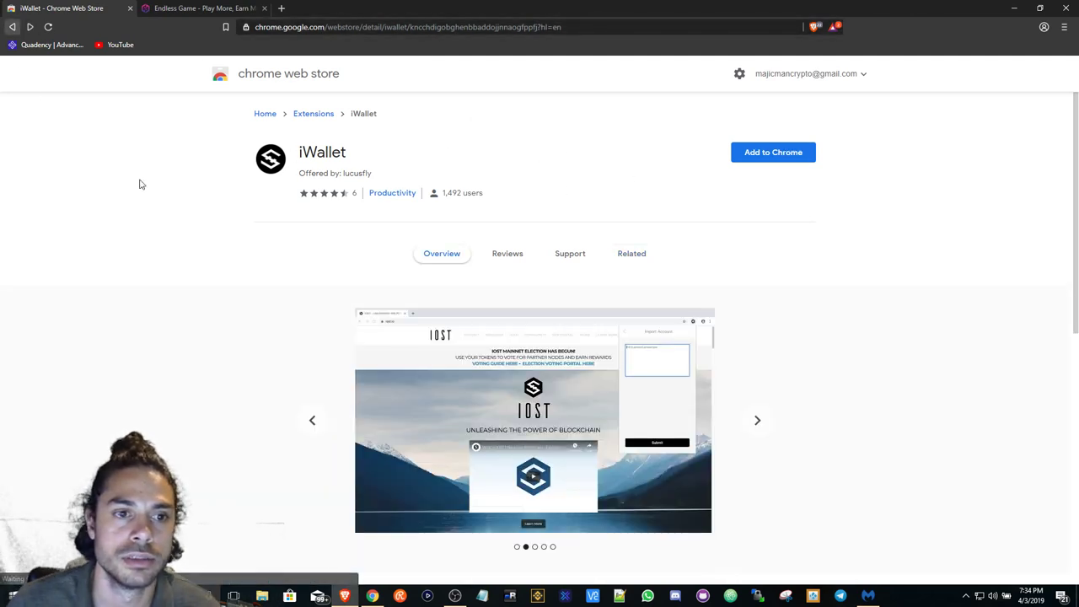
left_click(12, 26)
left_click(158, 78)
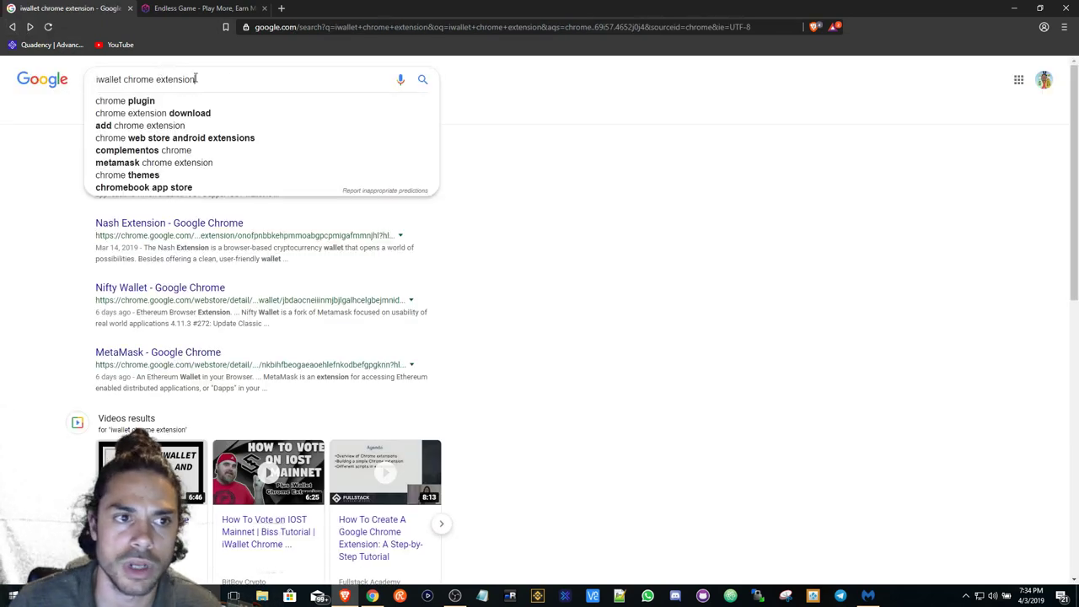
left_click_drag(199, 80, 96, 80)
left_click(640, 245)
left_click(166, 160)
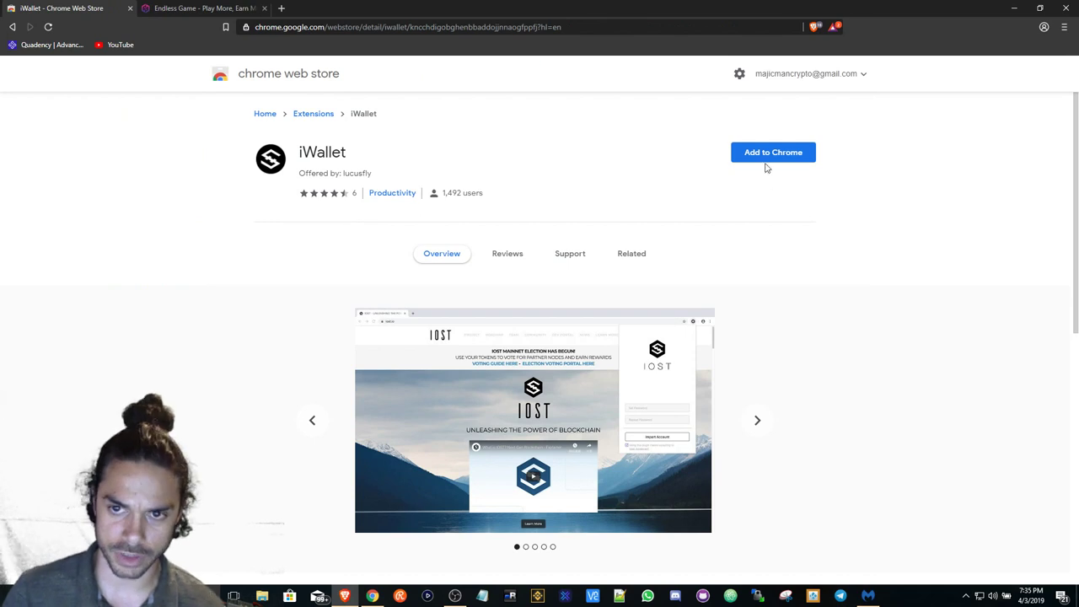
- Add the iWallet extension to Brave and dismiss the extension-added notice
left_click(765, 159)
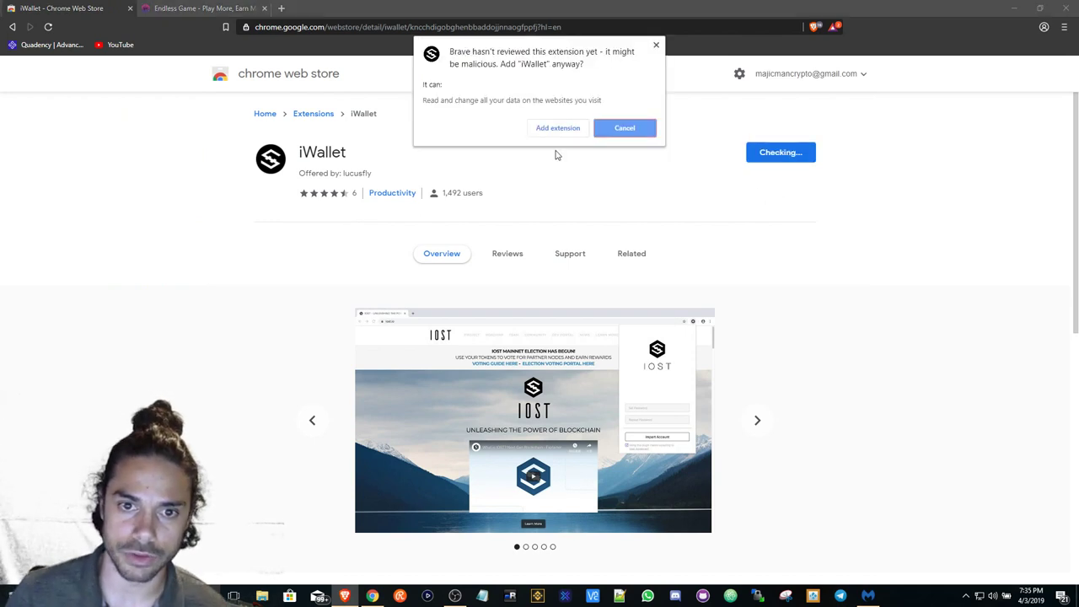
left_click(553, 131)
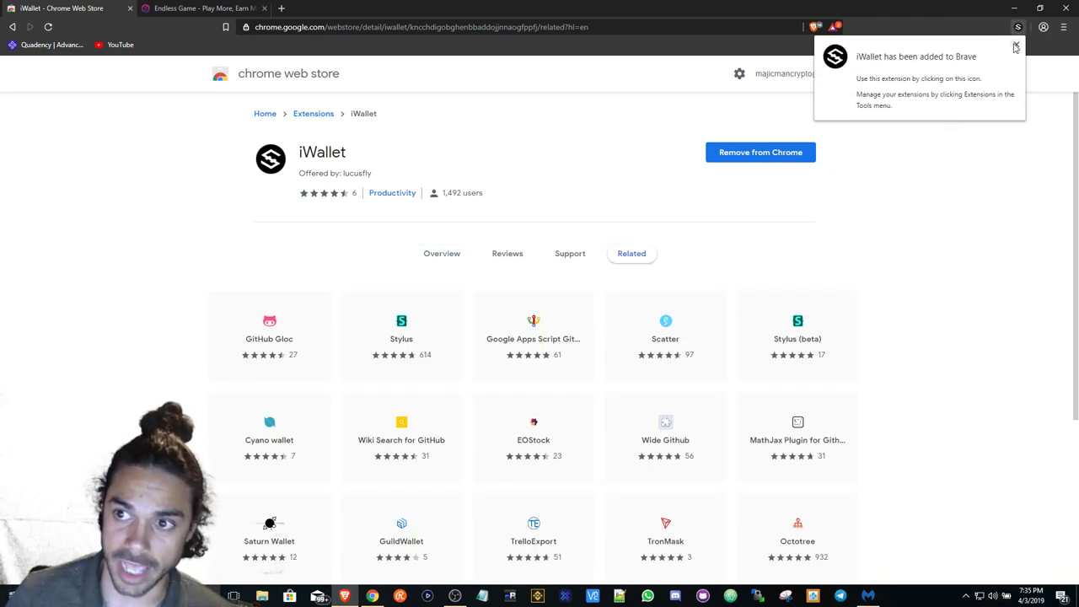
left_click(1016, 47)
left_click(1017, 27)
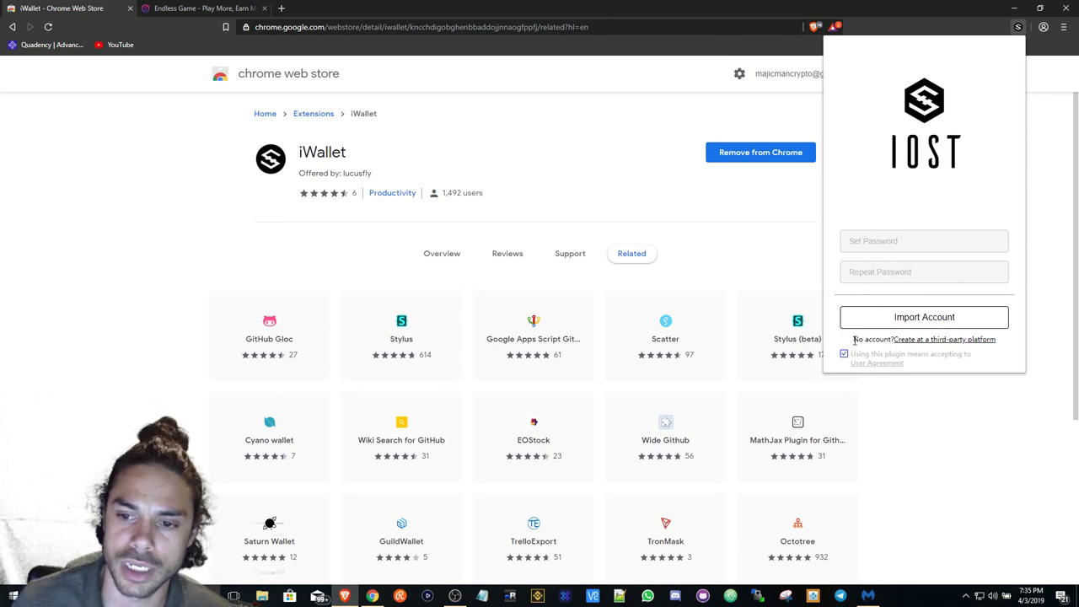
- Follow iWallet's 'Create at a third-party platform' link to the Create IOST Account page
left_click_drag(853, 339, 891, 340)
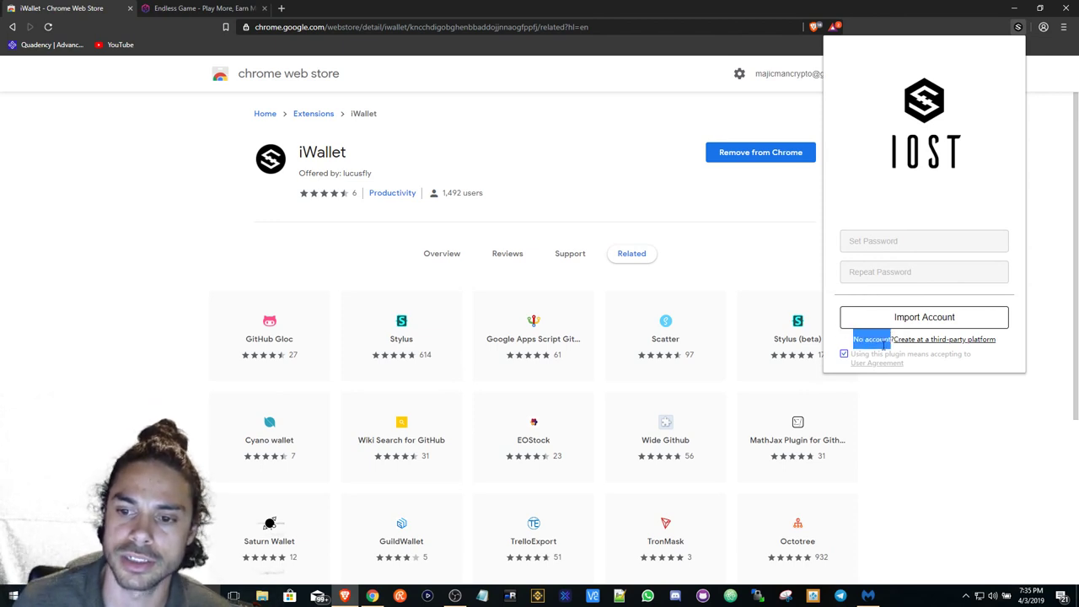
left_click(950, 339)
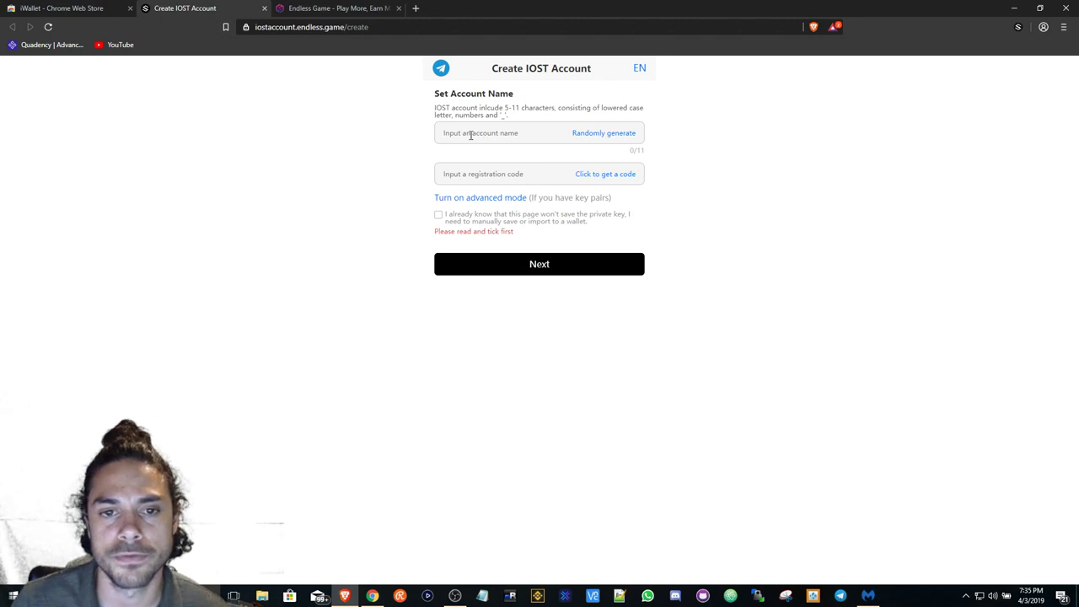
- Generate a random account name, overwrite it with your own 11-character name, and check the naming rules
left_click(608, 135)
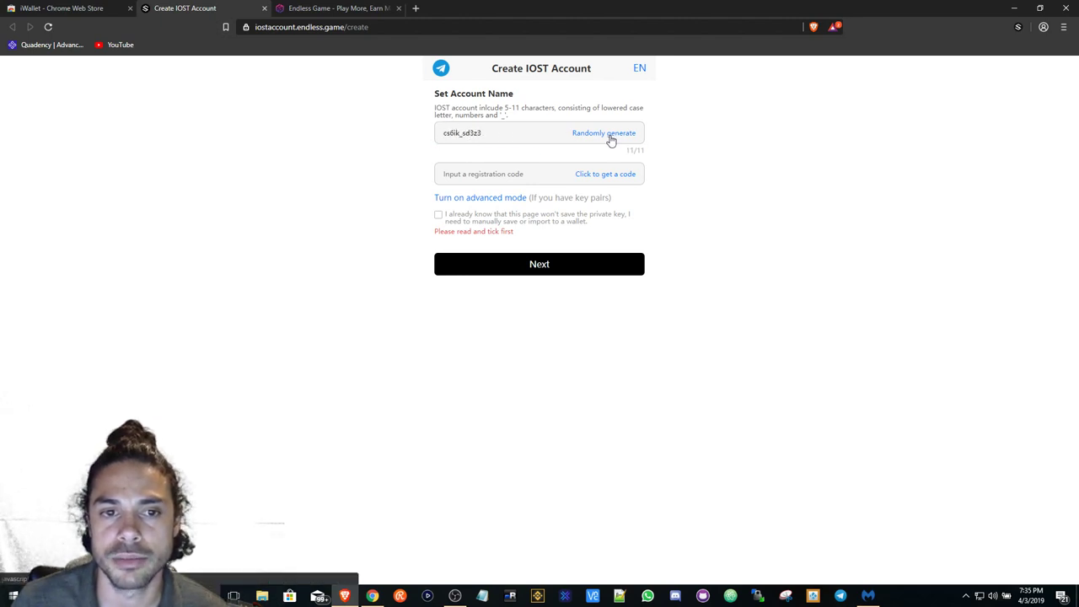
left_click_drag(487, 135, 434, 142)
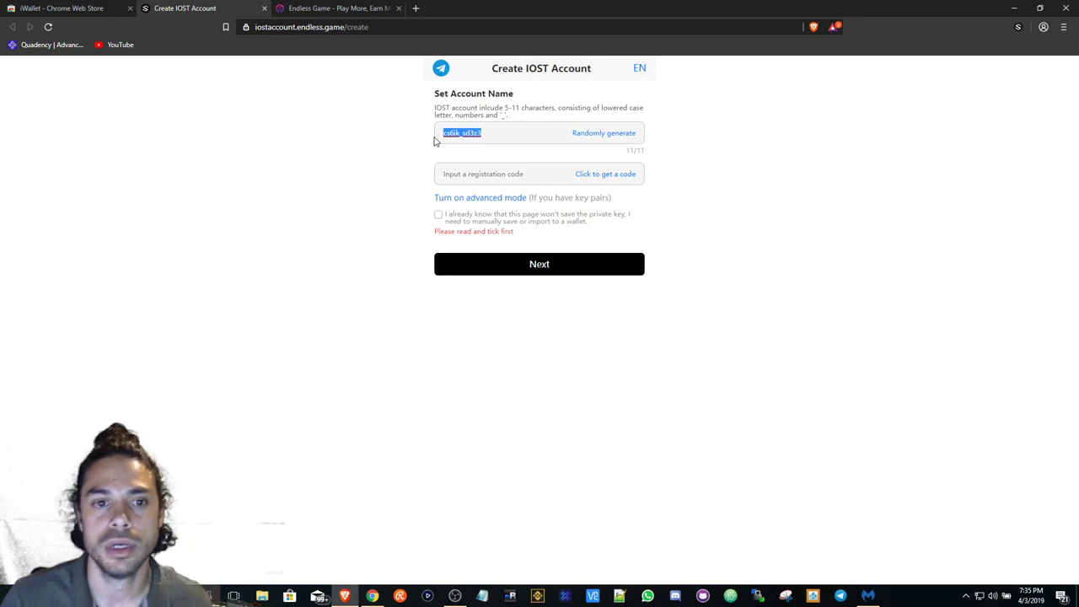
left_click_drag(497, 133, 427, 142)
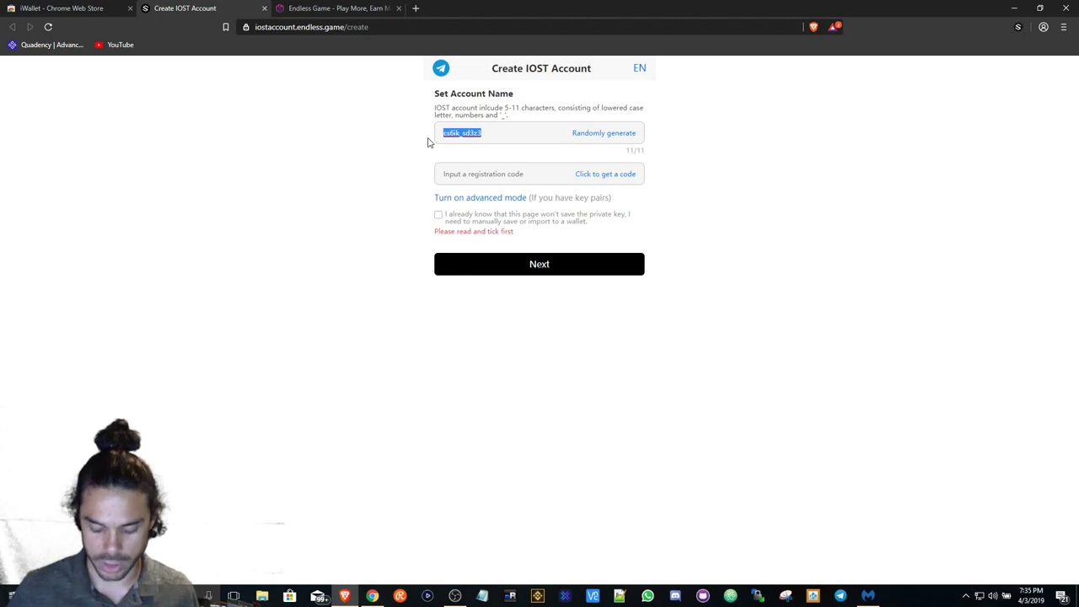
type("bentcry")
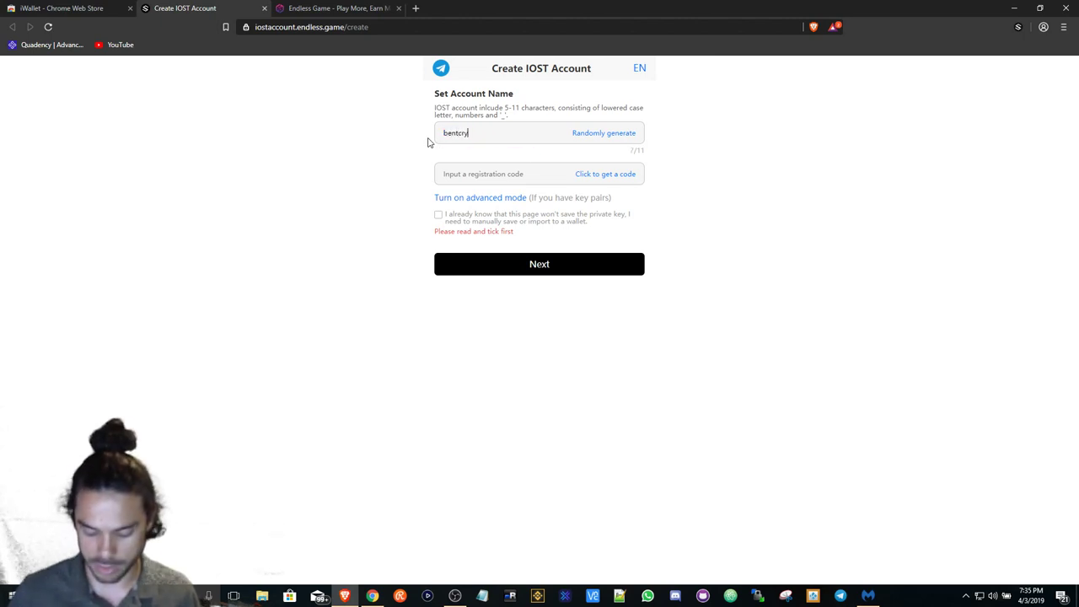
type("pto2")
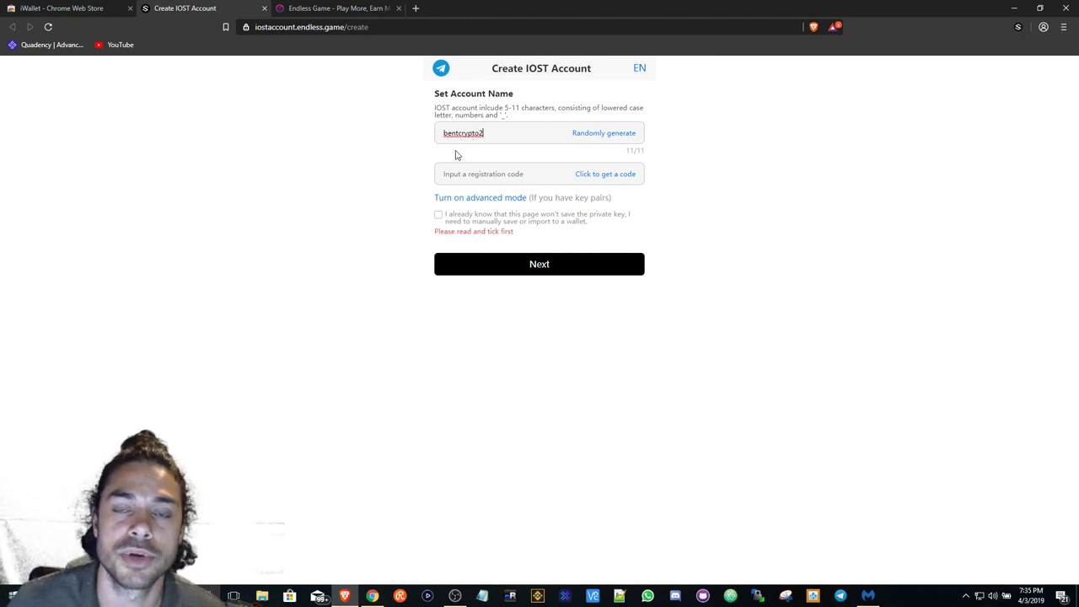
left_click_drag(560, 108, 630, 108)
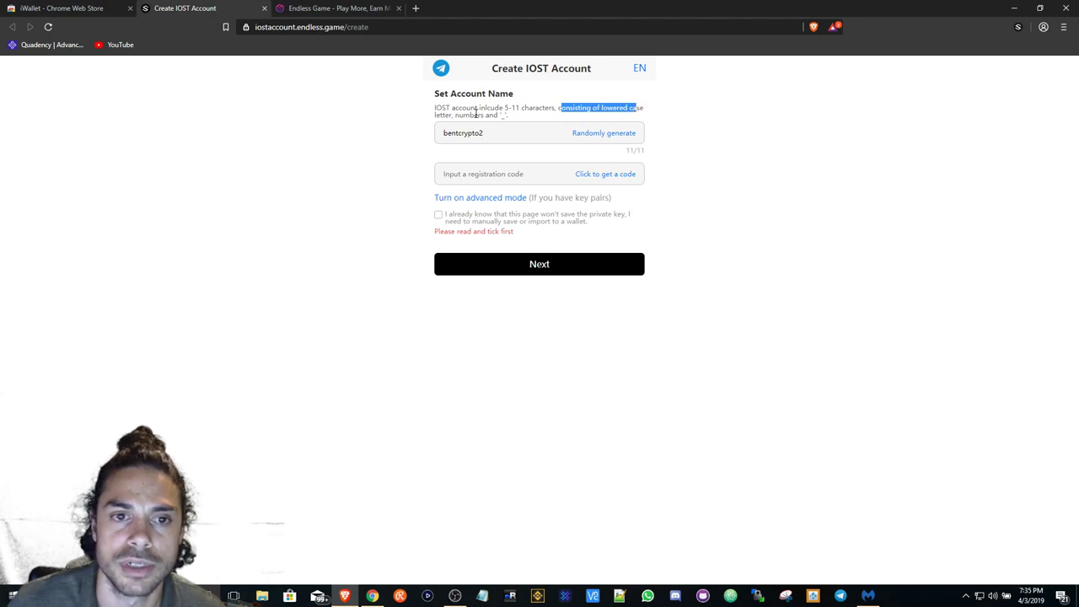
left_click_drag(504, 116, 503, 123)
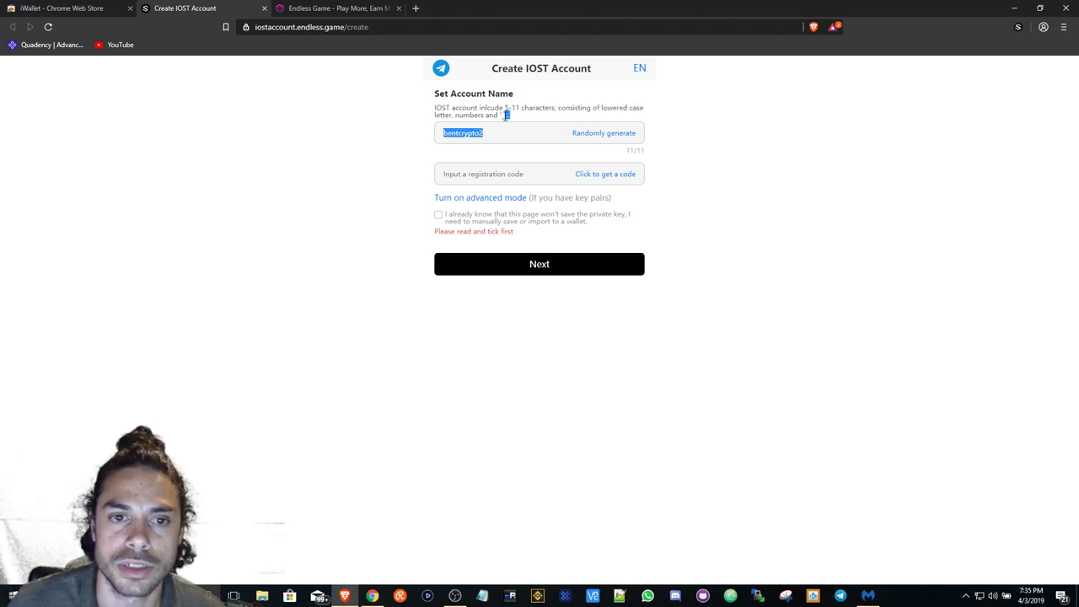
left_click(506, 115)
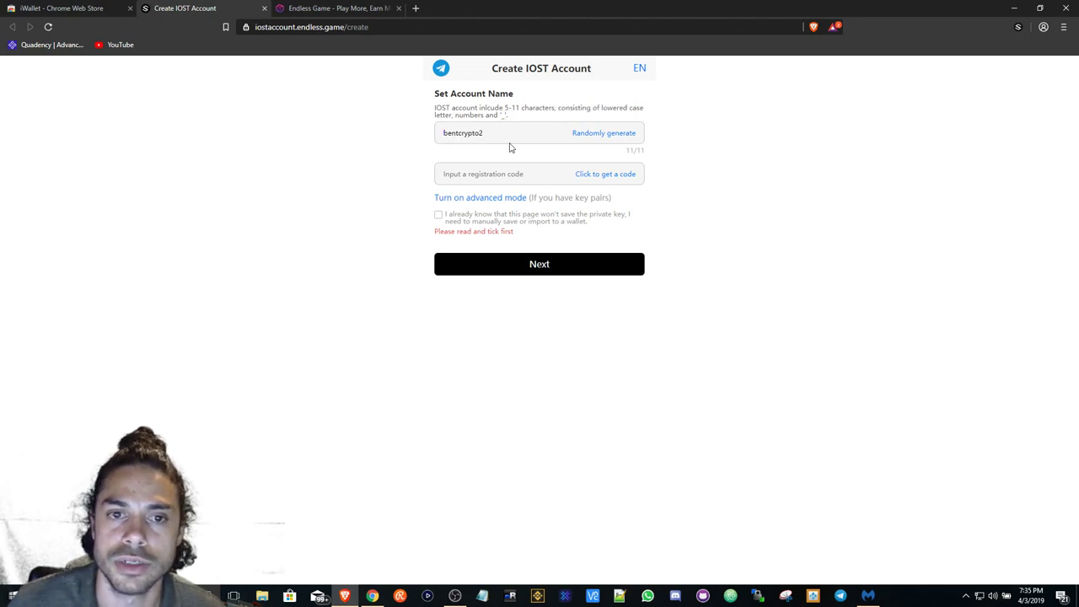
- Open the registration-code page and select the 500 IOST amount, iostcreator address and memo hash
left_click(607, 175)
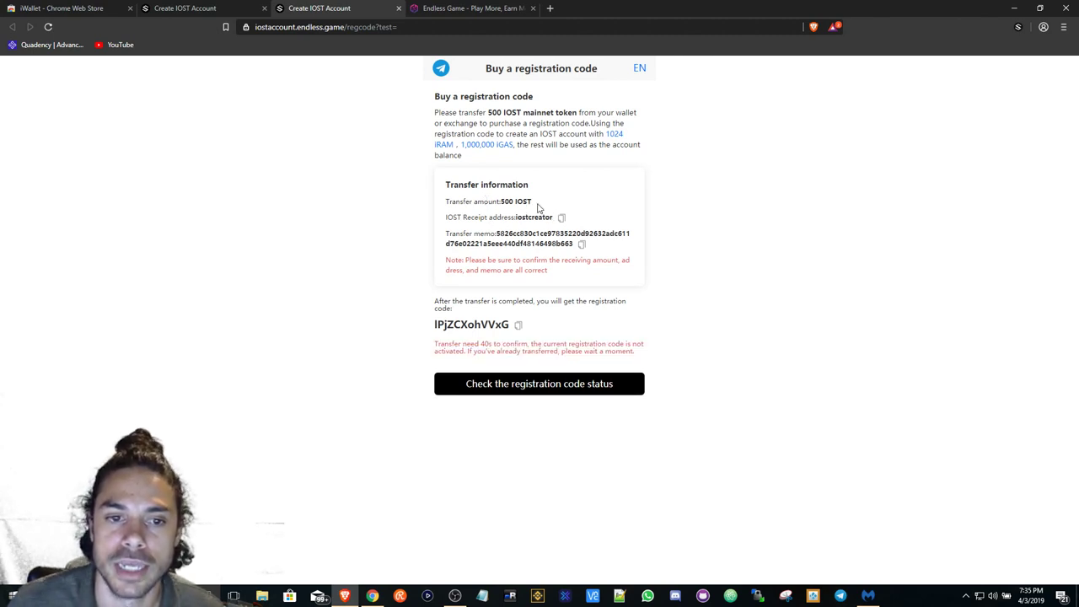
left_click_drag(534, 205, 505, 203)
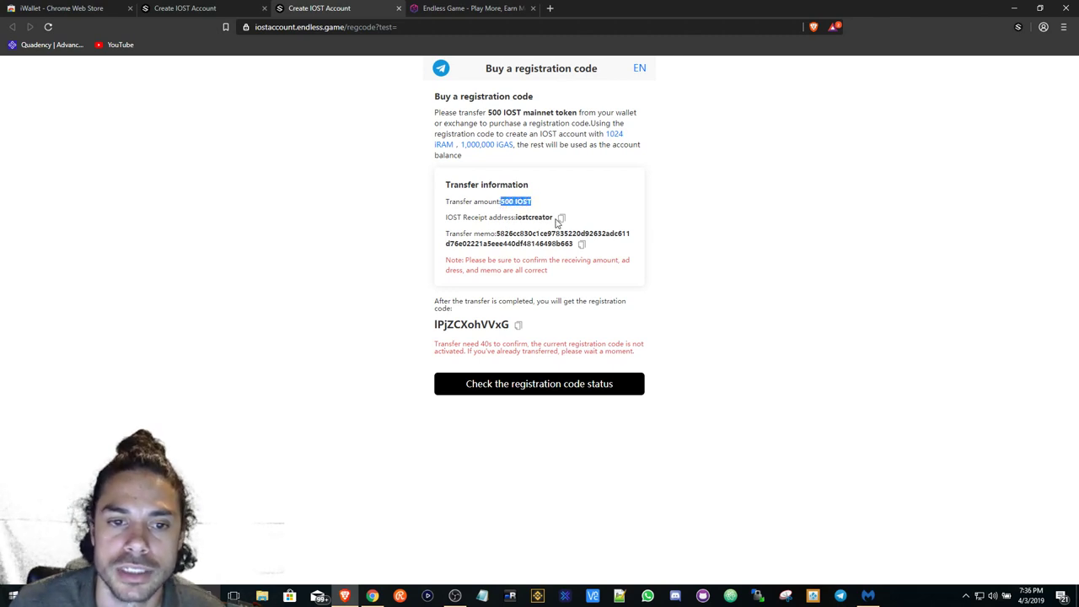
left_click_drag(555, 221, 515, 218)
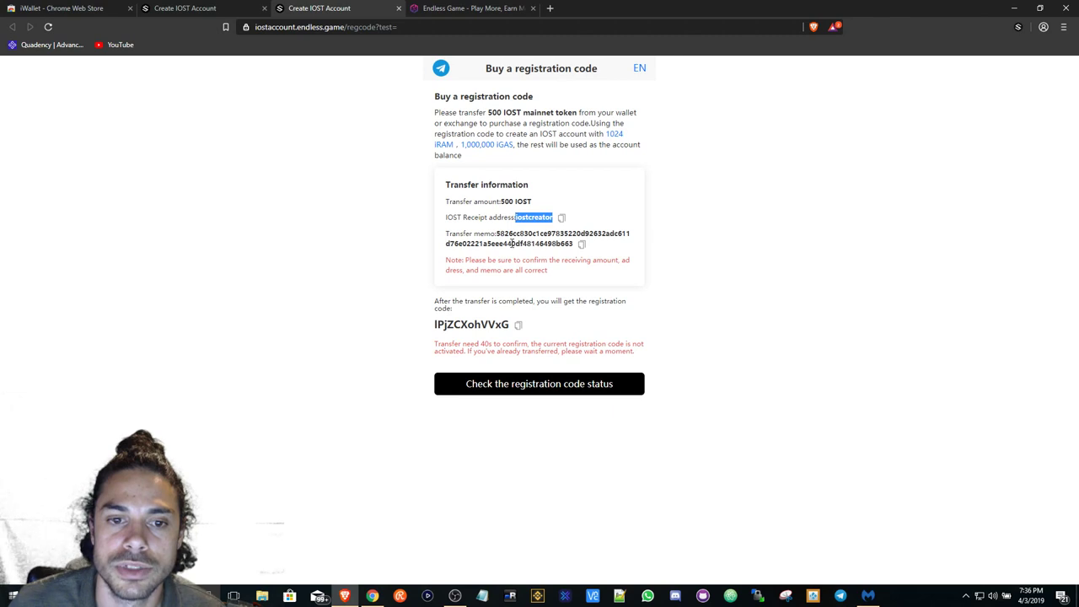
left_click(574, 244)
left_click_drag(553, 218, 522, 218)
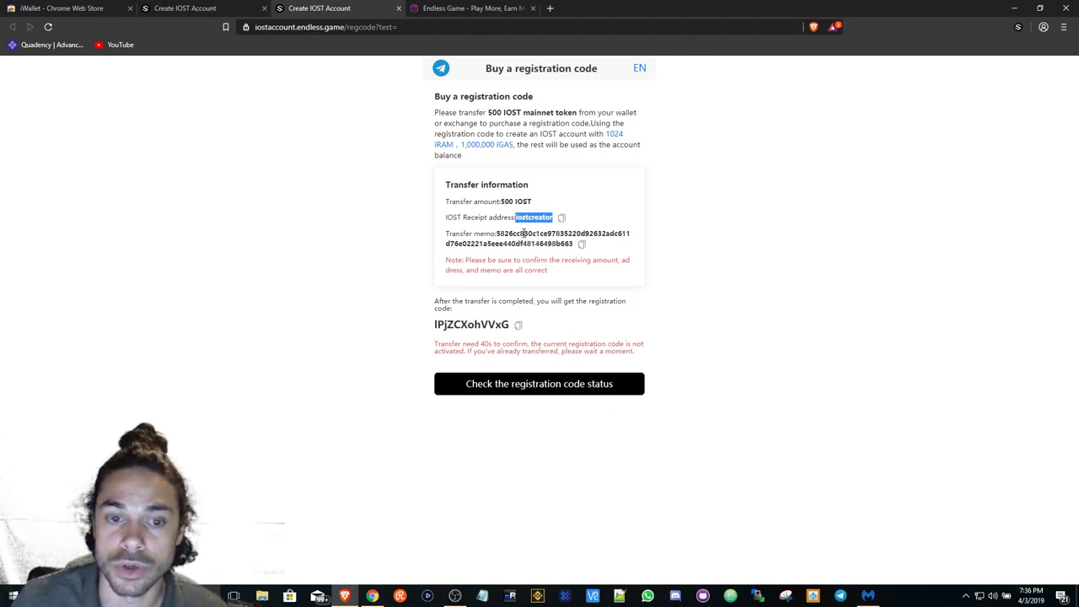
left_click_drag(574, 244, 496, 233)
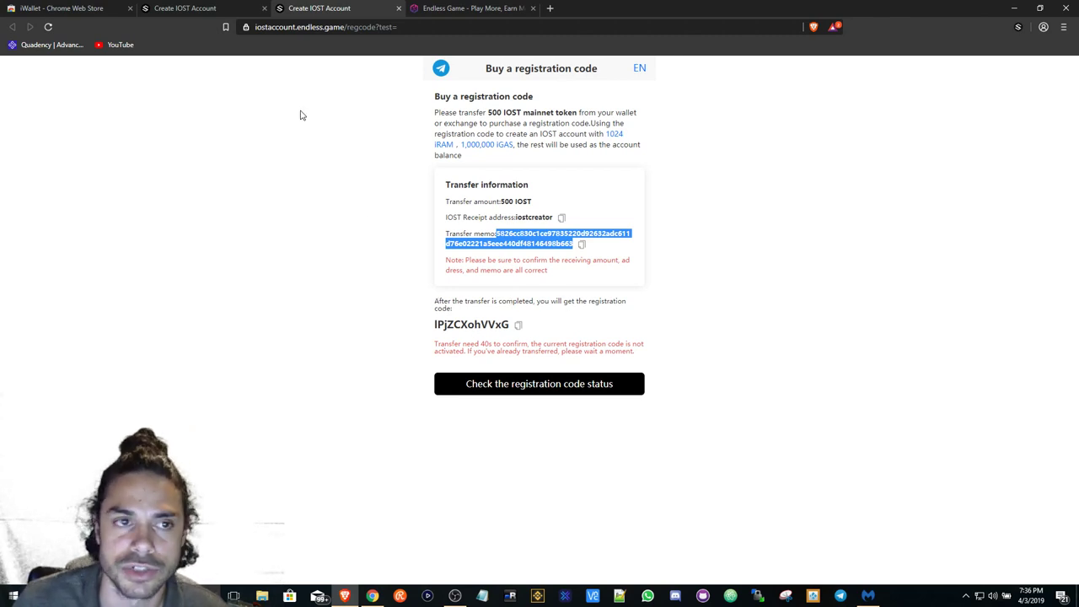
left_click(222, 10)
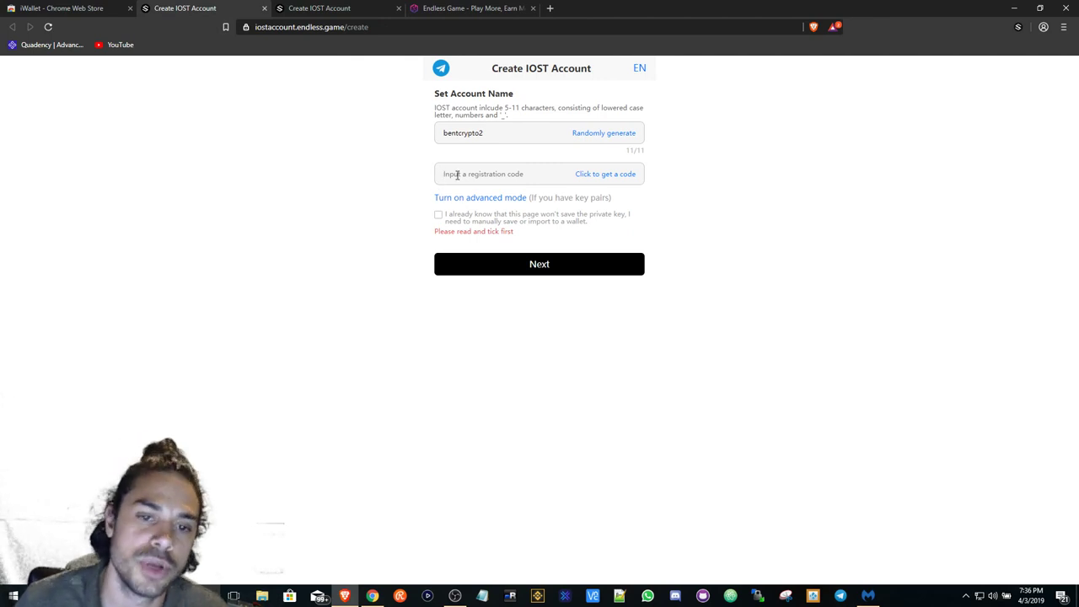
left_click(438, 215)
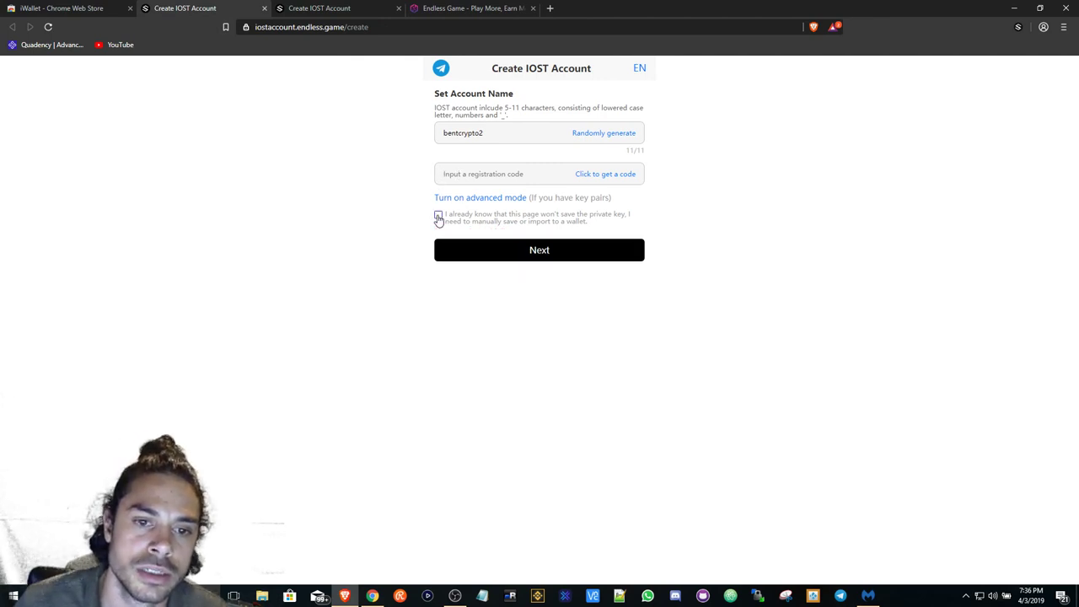
left_click(438, 215)
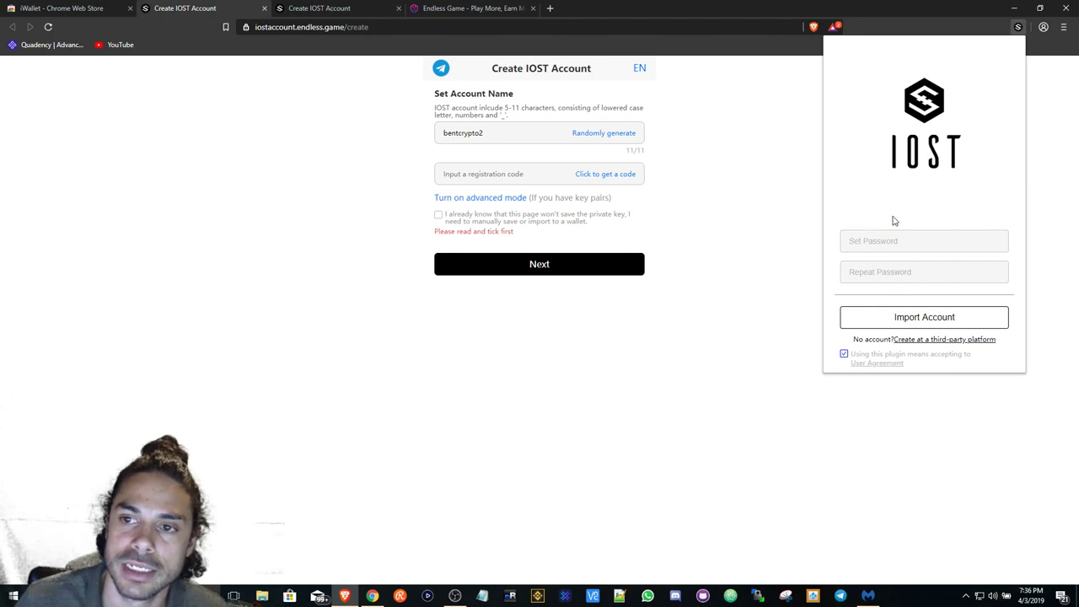
left_click(1017, 31)
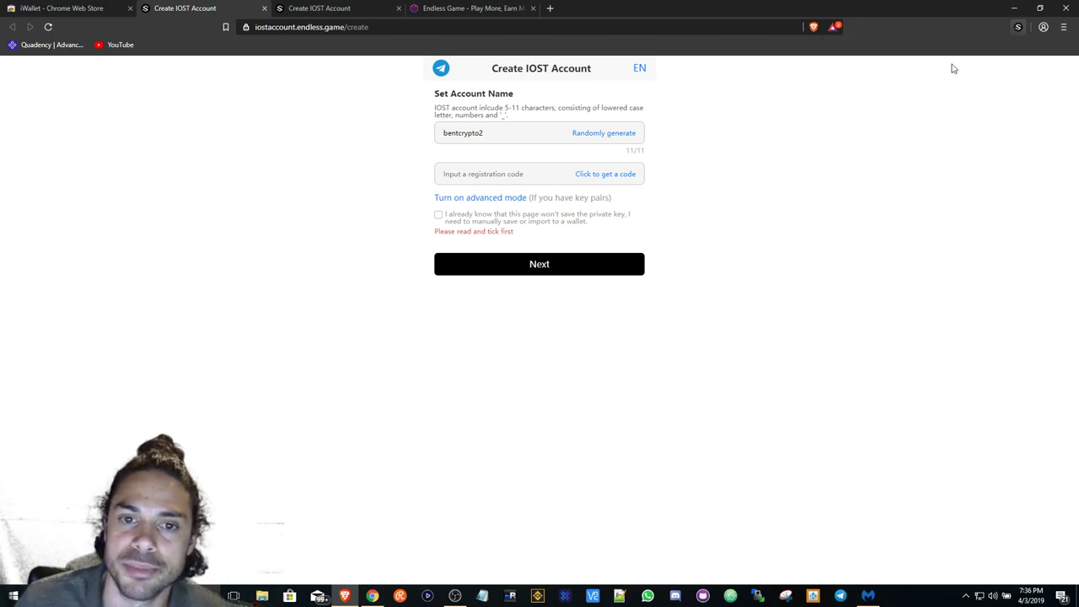
left_click(332, 10)
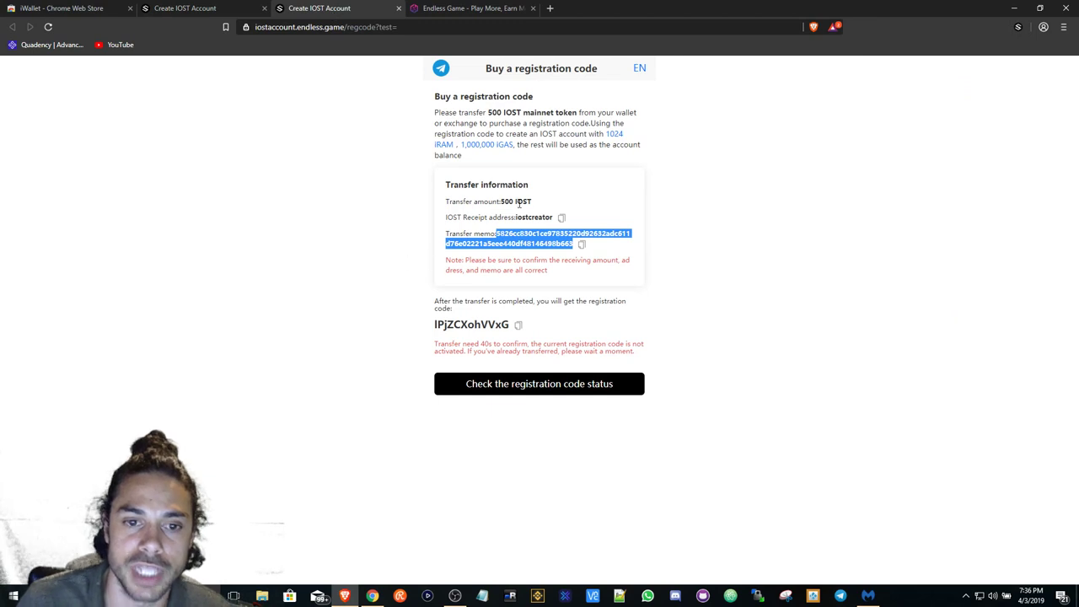
left_click_drag(531, 201, 502, 203)
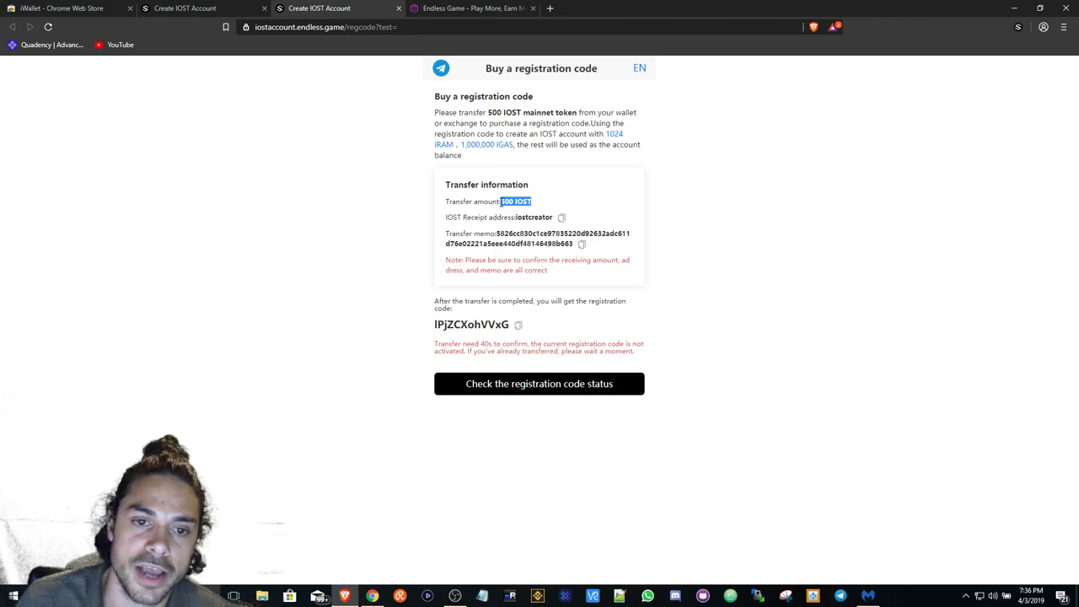
left_click(517, 245)
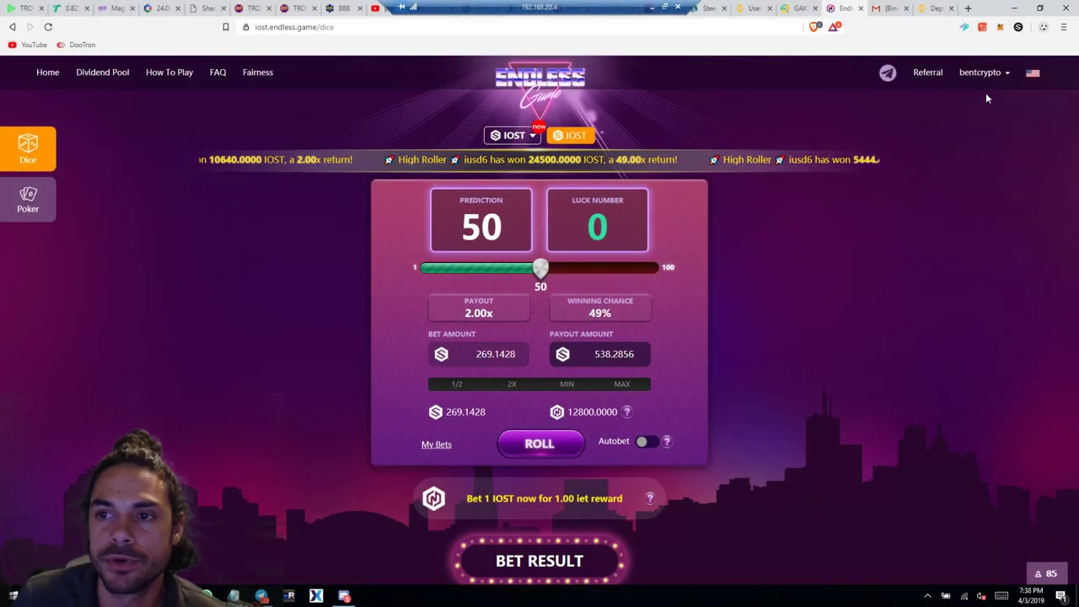
left_click(1017, 26)
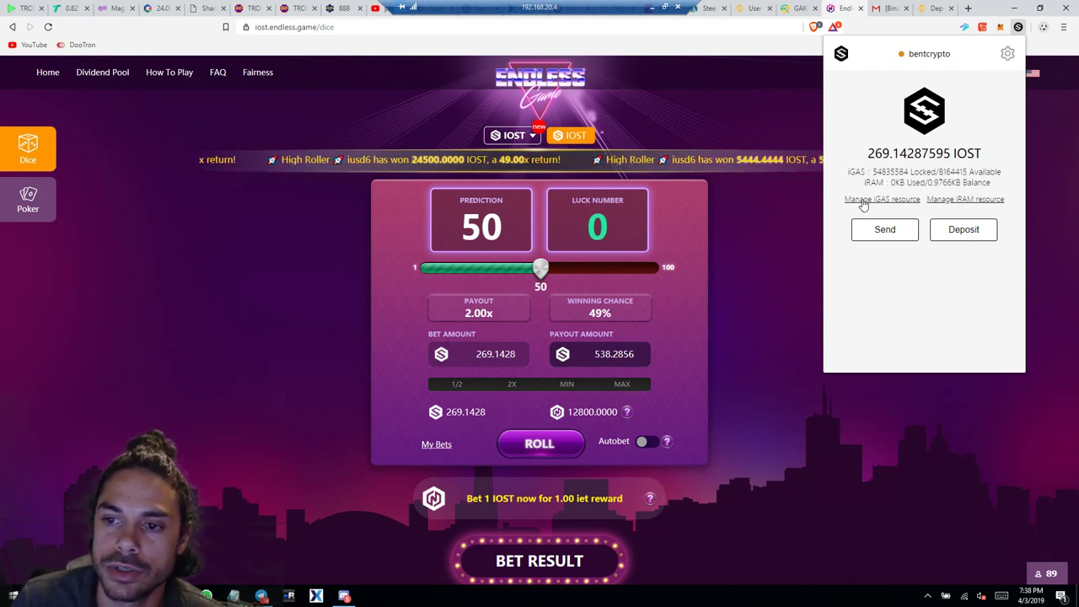
left_click(863, 200)
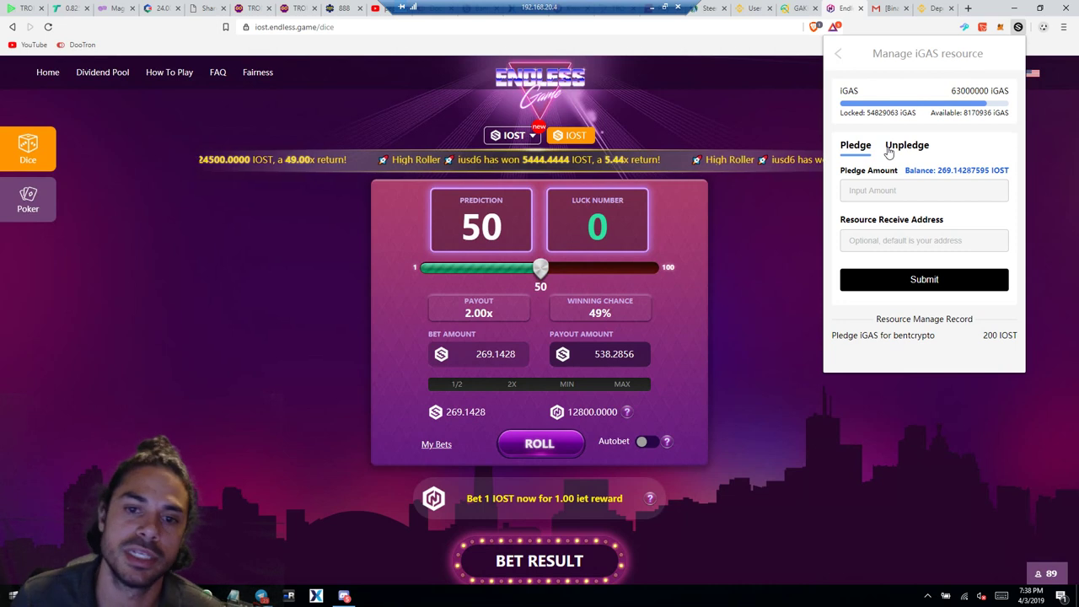
- Set the dice prediction to 96, bet the minimum 10 IOST, and autobet until a win
left_click(766, 289)
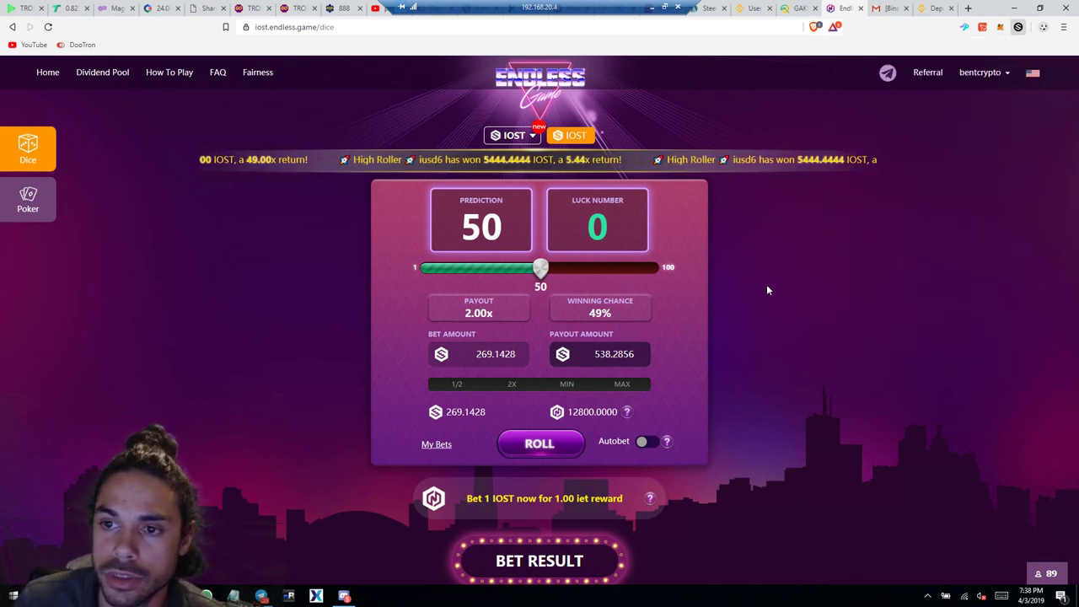
left_click_drag(540, 268, 637, 267)
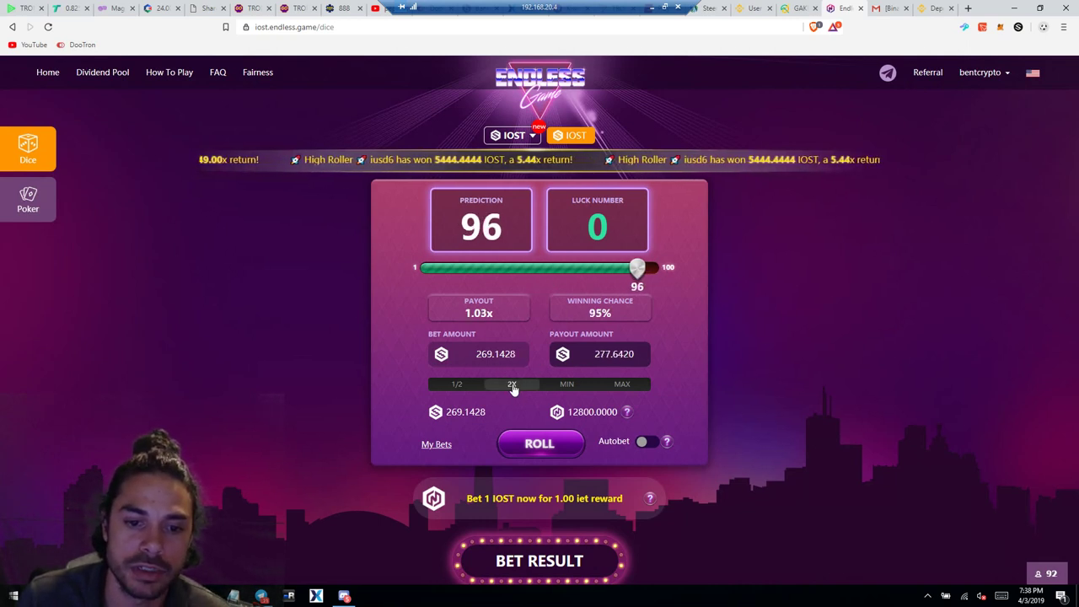
left_click(458, 385)
left_click(563, 385)
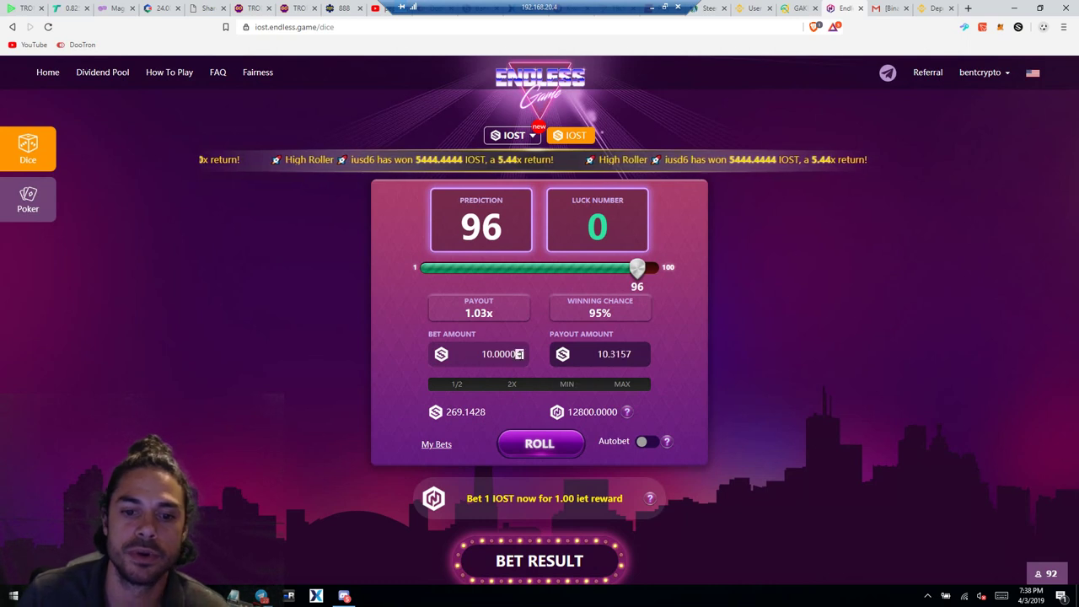
left_click(645, 444)
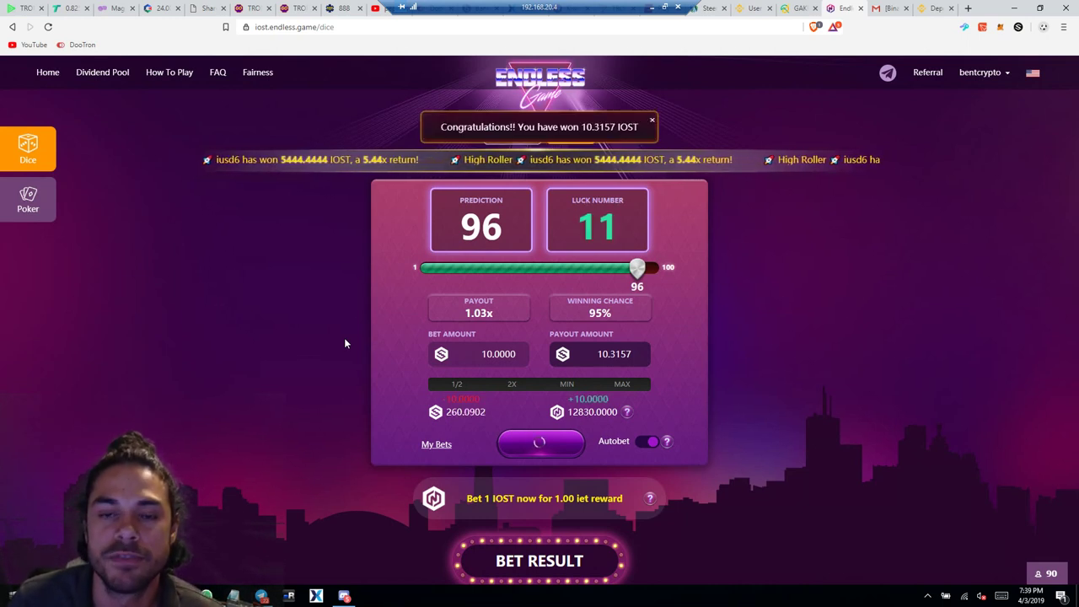
left_click(647, 442)
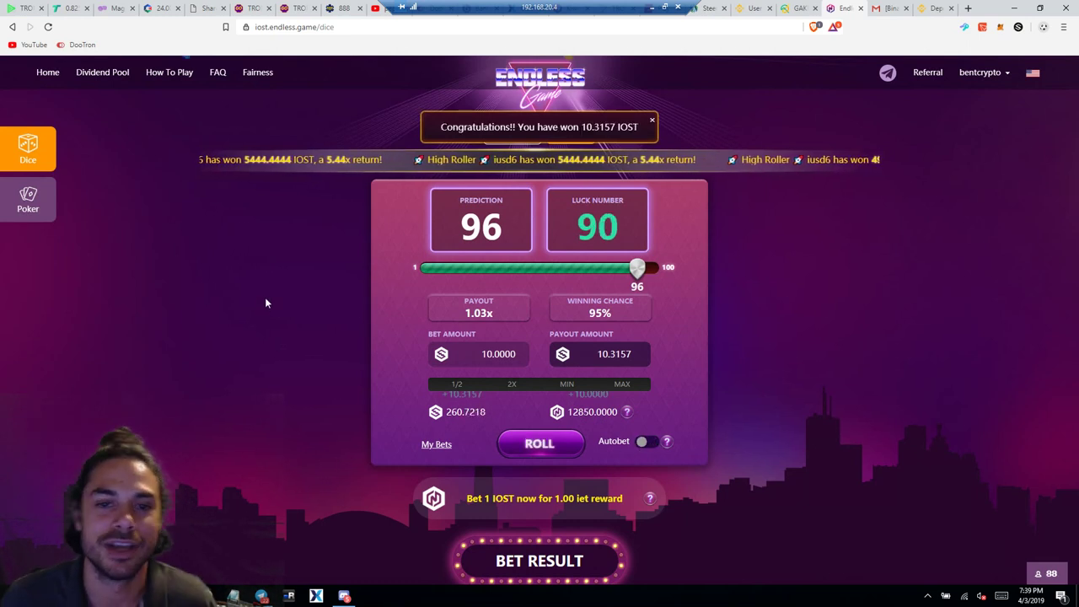